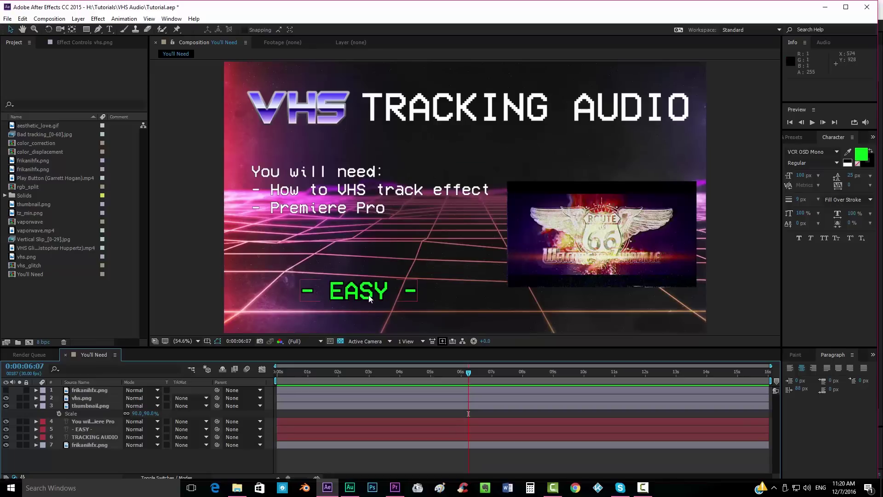
Step: Switch from the After Effects VHS Tracking Audio intro card to the Route 66 sequence in Premiere Pro
left_click(395, 488)
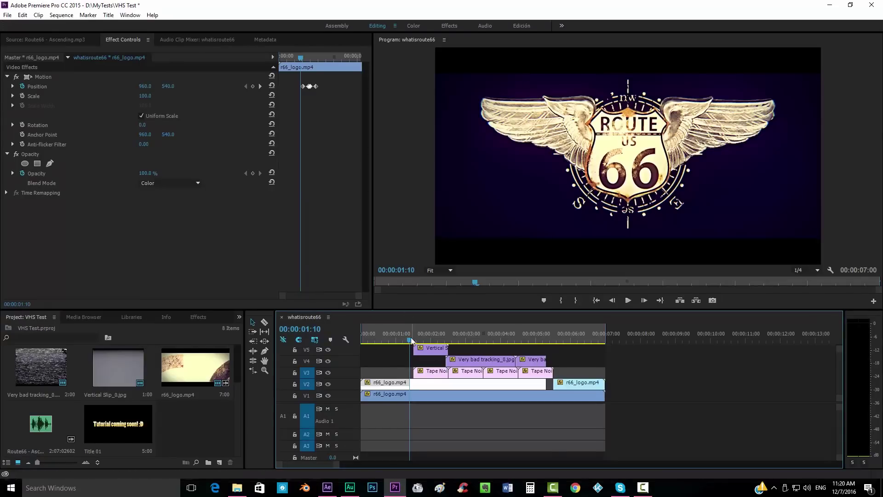
left_click_drag(411, 339, 394, 335)
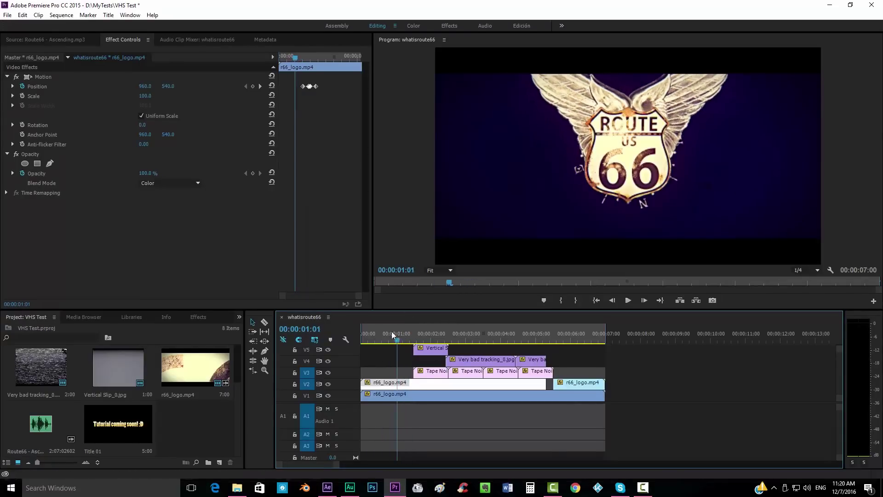
key("space")
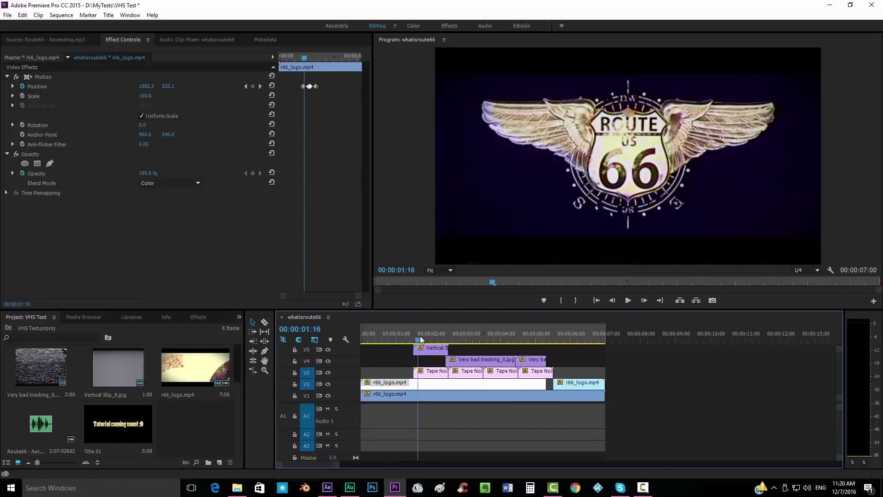
left_click_drag(424, 340, 444, 341)
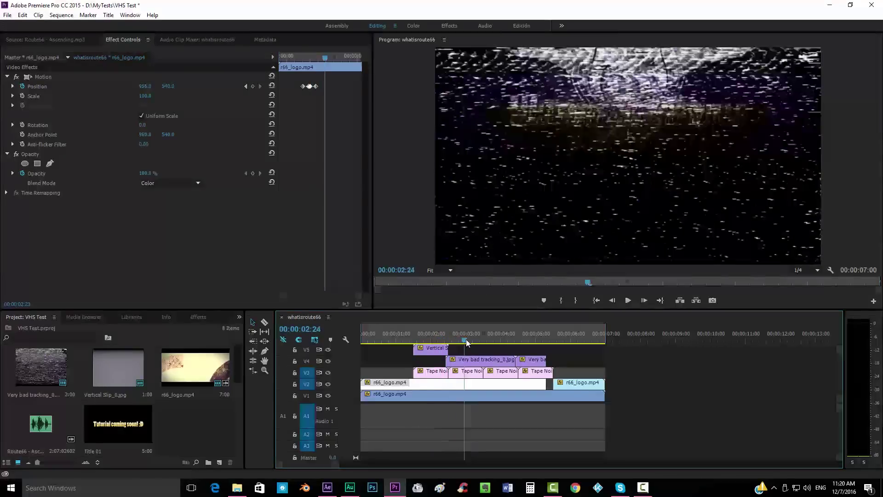
mouse_move(444, 341)
left_mouse_down()
mouse_move(488, 345)
mouse_move(555, 329)
left_mouse_up()
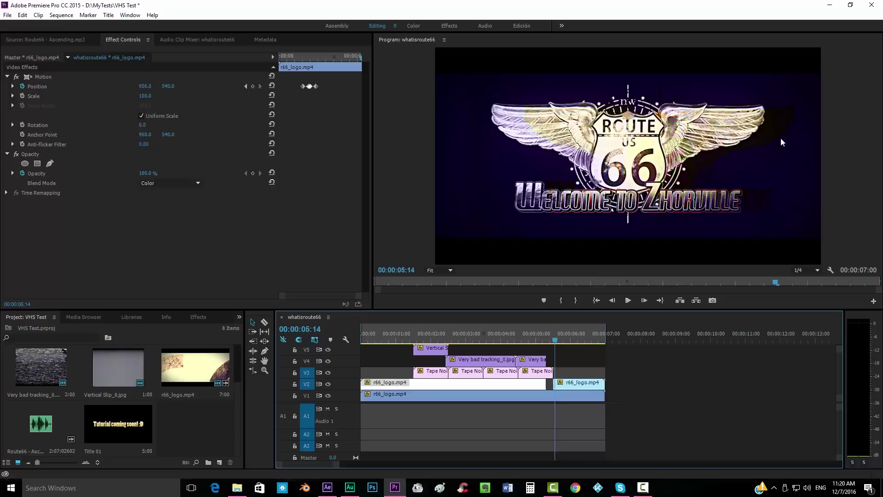
key("space")
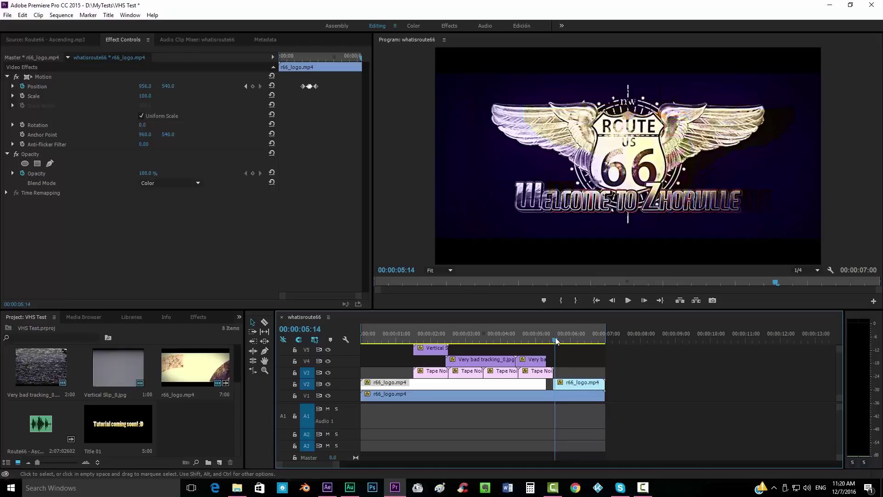
left_click_drag(584, 338, 362, 343)
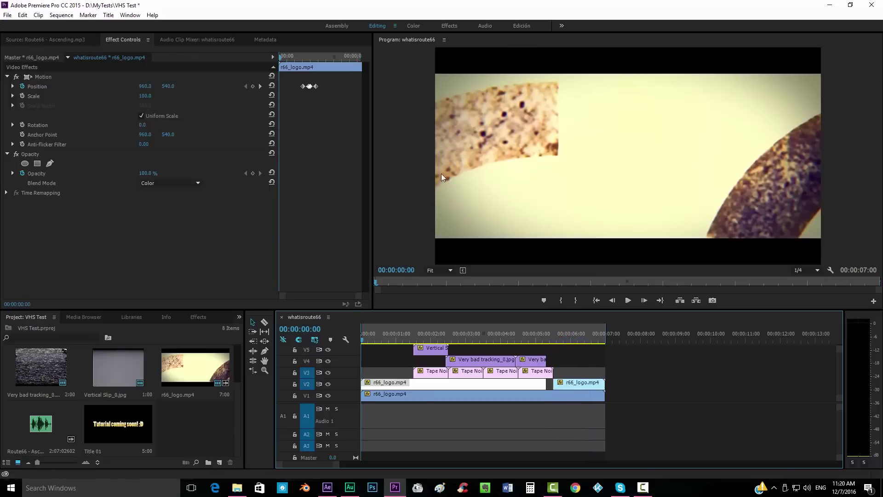
key("space")
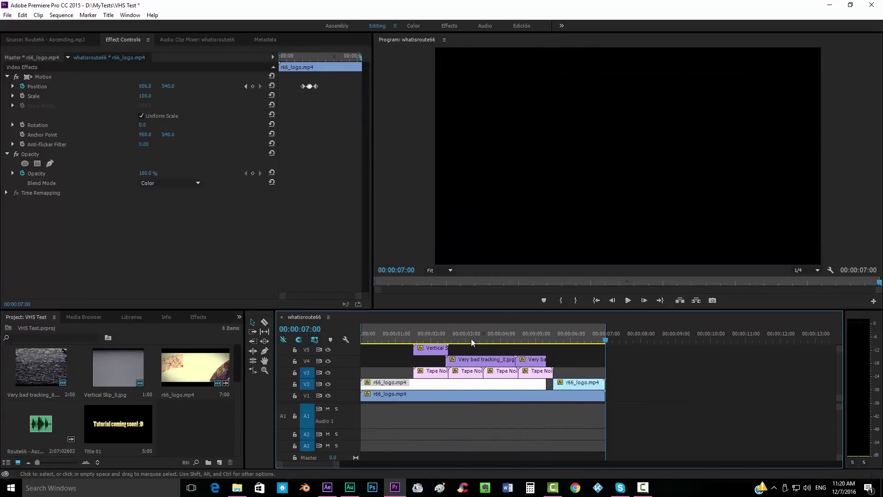
Step: Place Route66 - Ascending.mp3 at the start of track A1 and play the sequence with it
left_click_drag(471, 339, 561, 339)
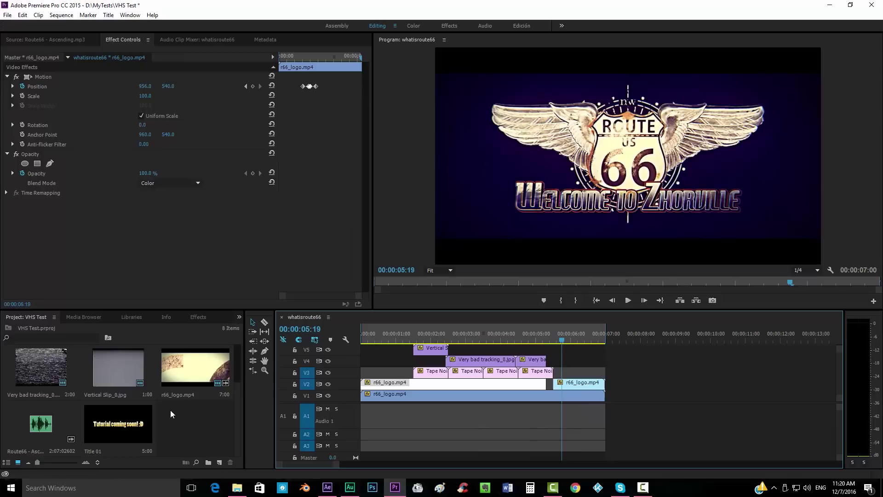
left_click_drag(39, 424, 368, 416)
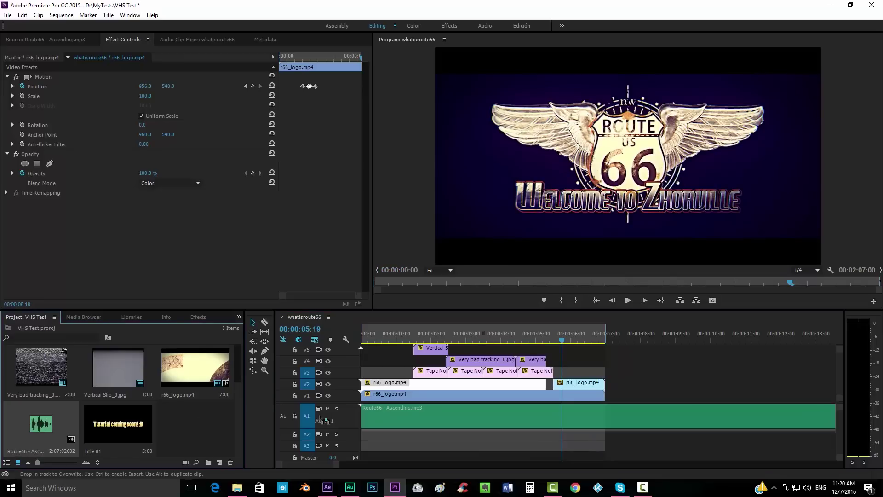
left_click(372, 341)
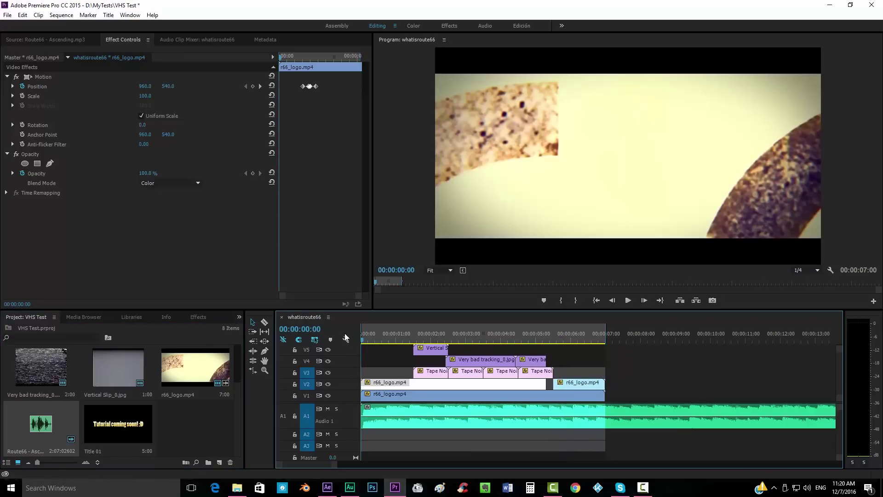
key("space")
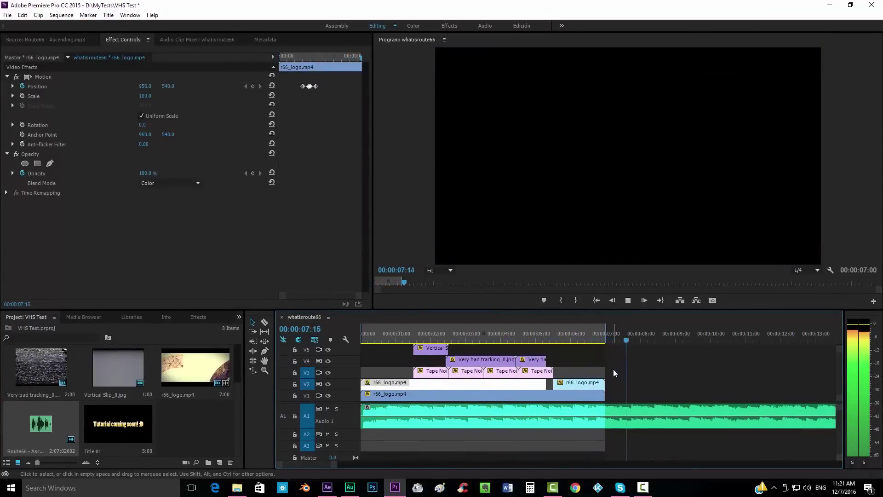
key("space")
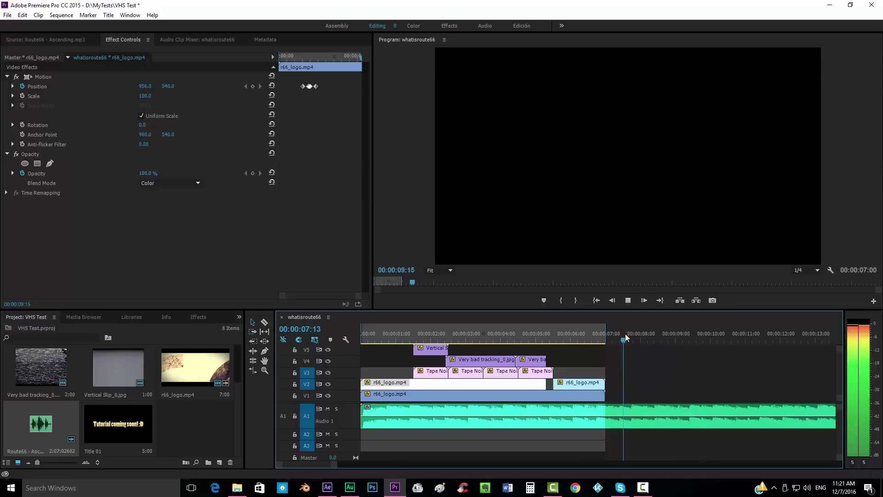
Step: Split the Route66 music with the Razor at 1:19:10, where the louder section begins
left_click_drag(326, 462, 539, 467)
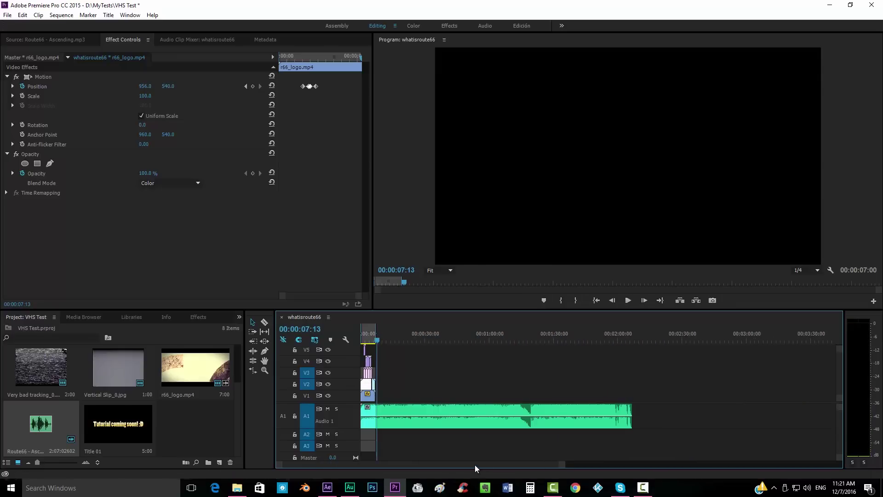
left_click(530, 332)
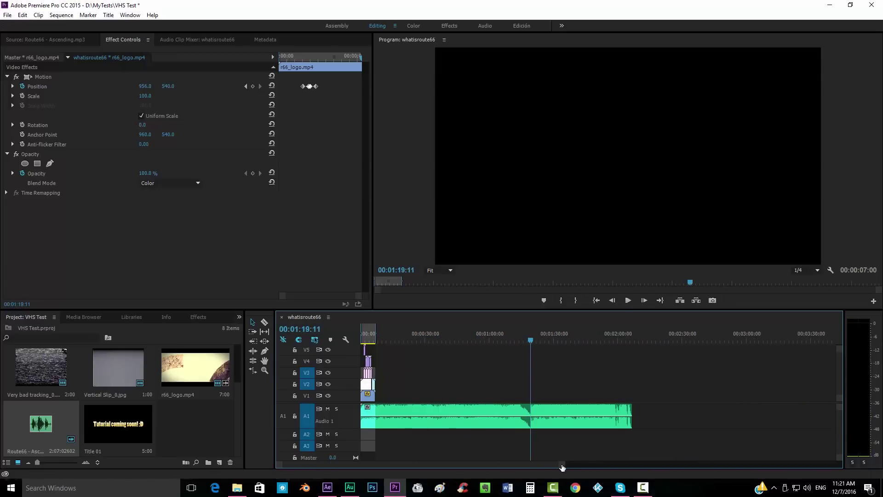
key("equal")
key("equal")
key("equal")
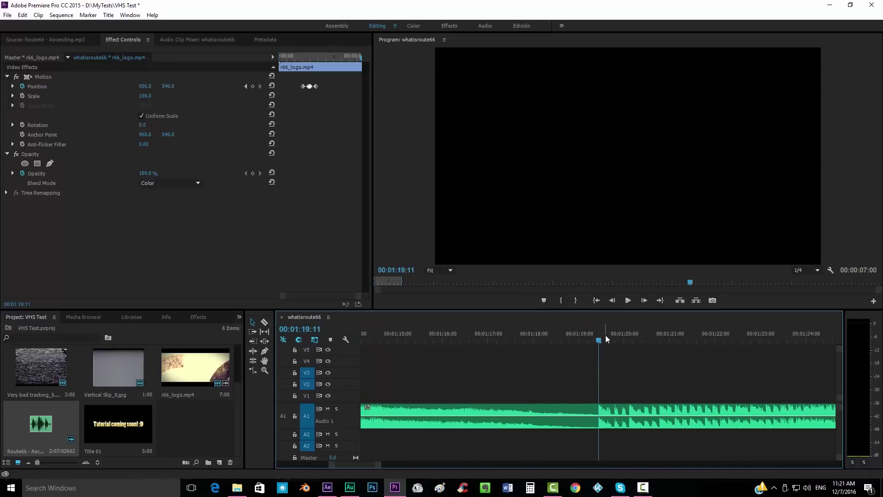
key("Left")
key("c")
key("ctrl+k")
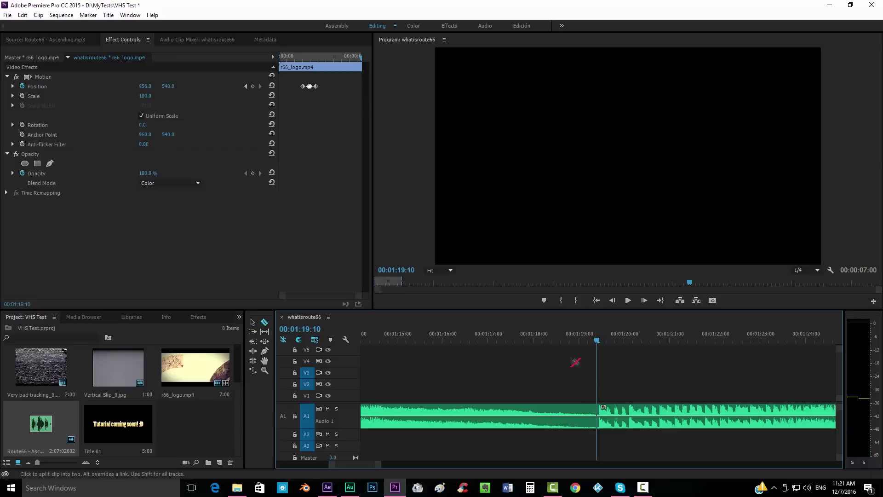
Step: Preview the music from the cut and select the portion before it
key("space")
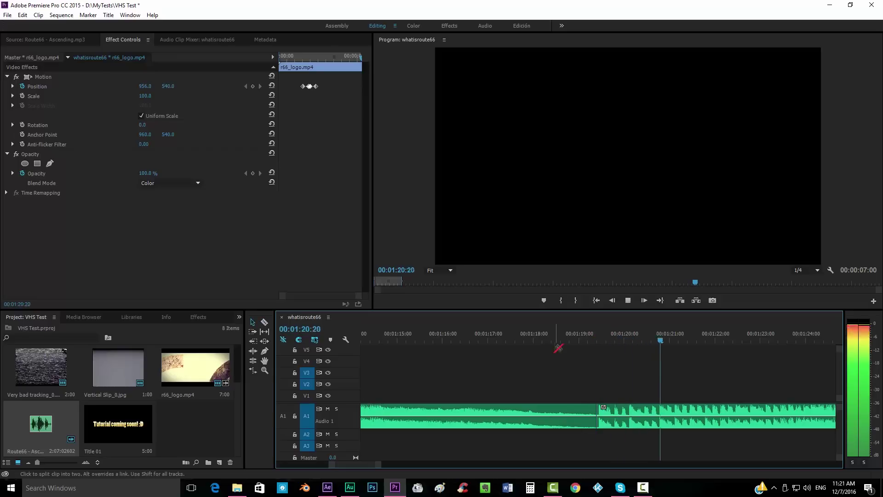
key("v")
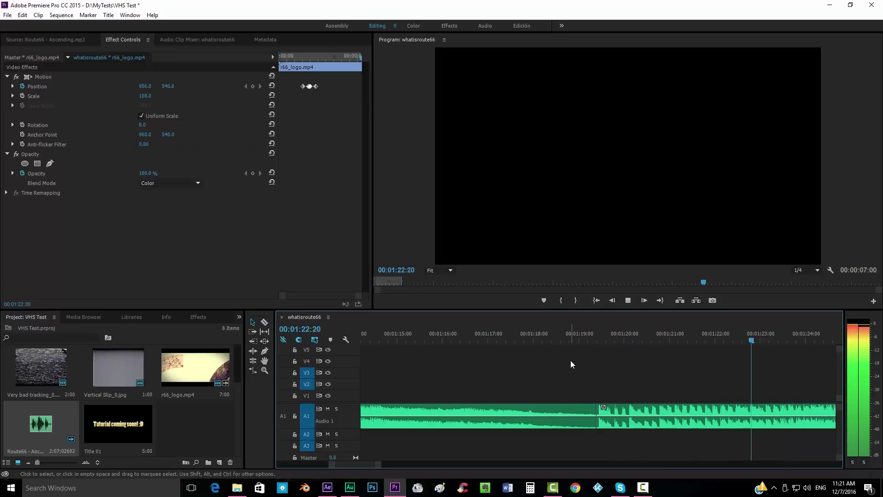
key("space")
left_click(564, 409)
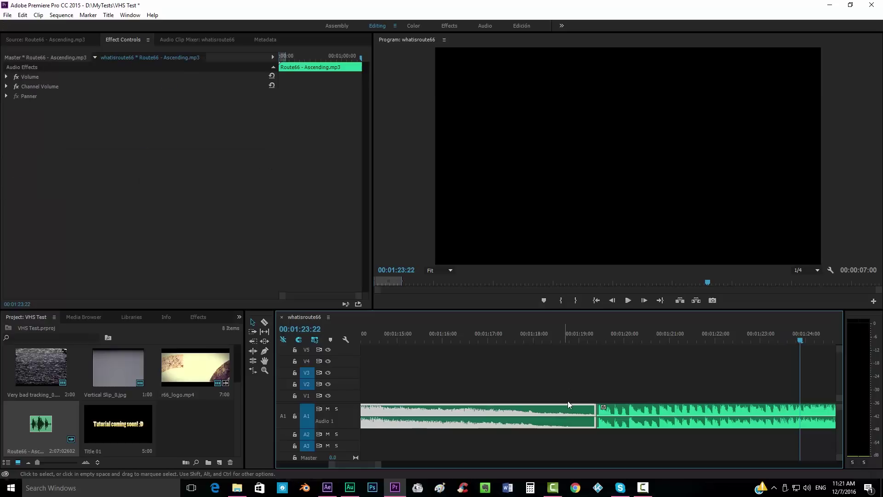
Step: Delete the music before the cut and slide the remaining section to 00:00:00:00
key("Delete")
left_click_drag(380, 464, 437, 463)
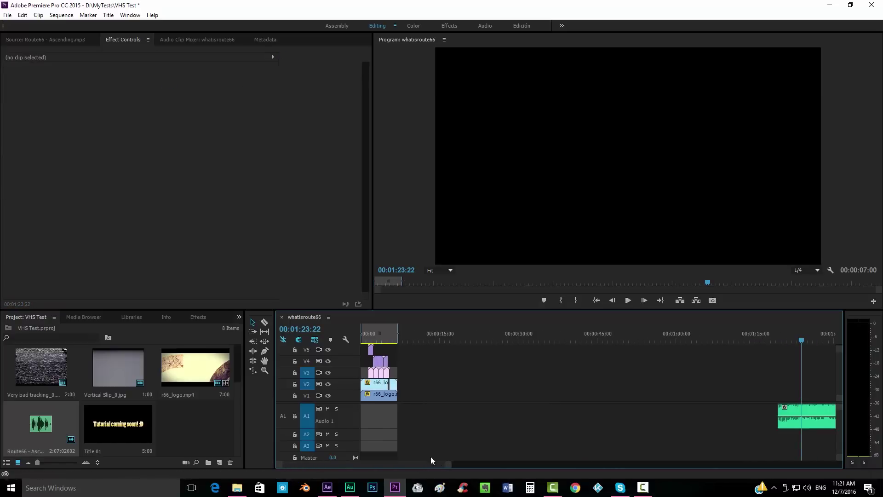
left_click_drag(792, 416, 369, 419)
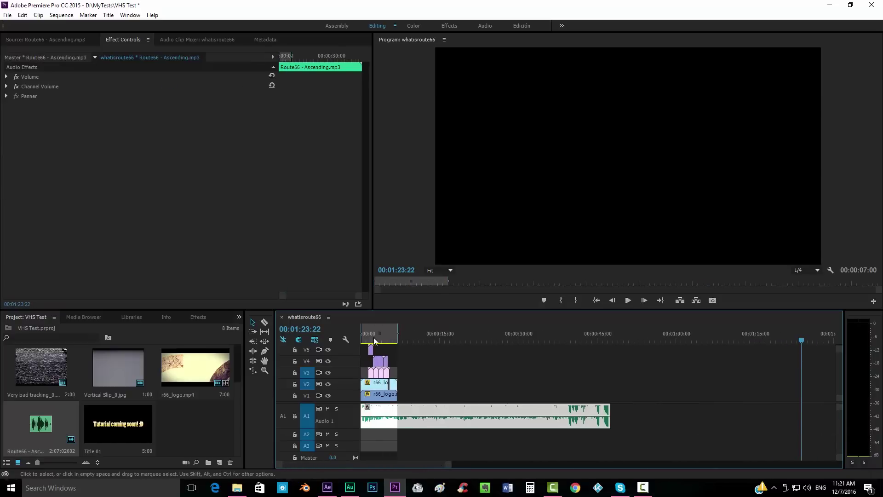
left_click(373, 335)
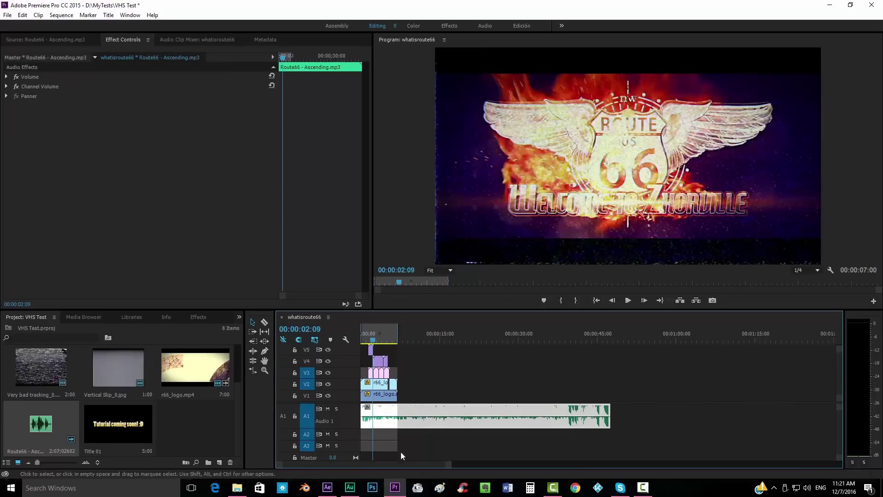
left_click_drag(449, 464, 390, 462)
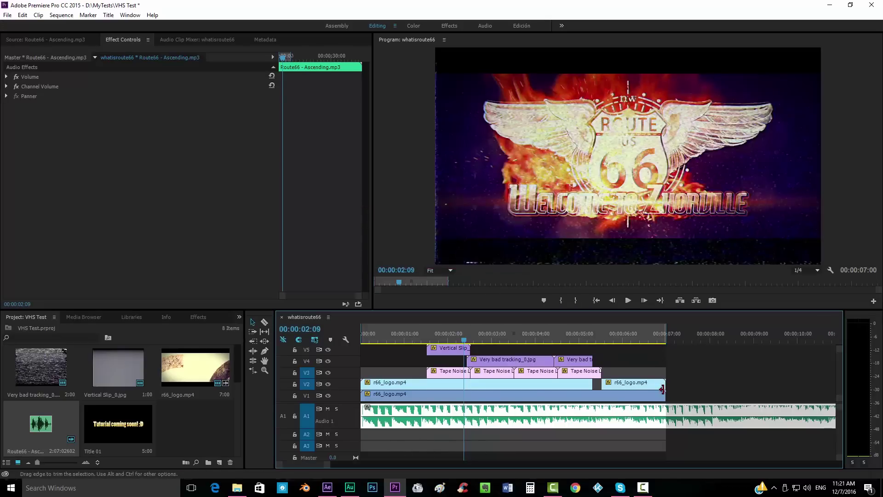
Step: Trim the music to end at 7:00, then park at 1:12 with the A1 clip selected
left_click(679, 413)
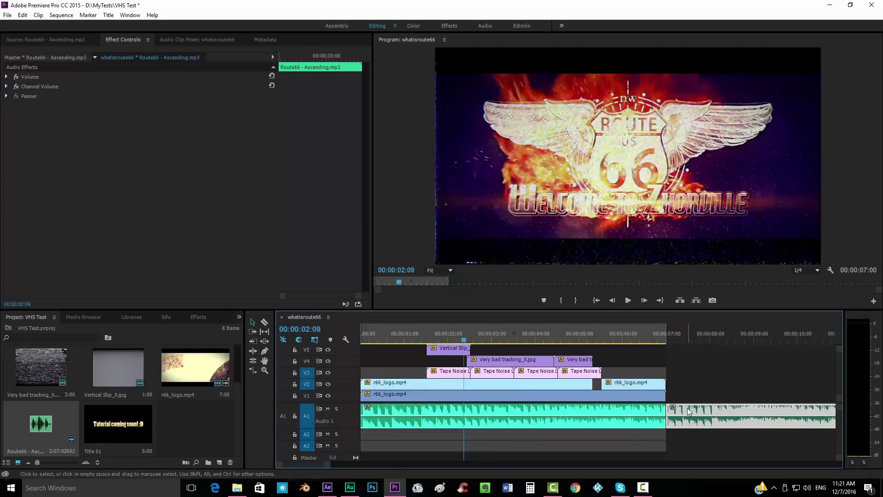
key("Delete")
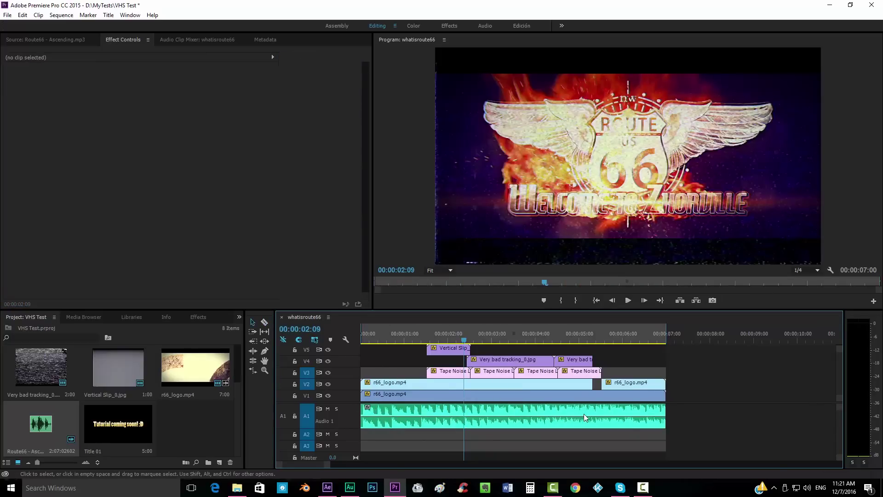
left_click(408, 339)
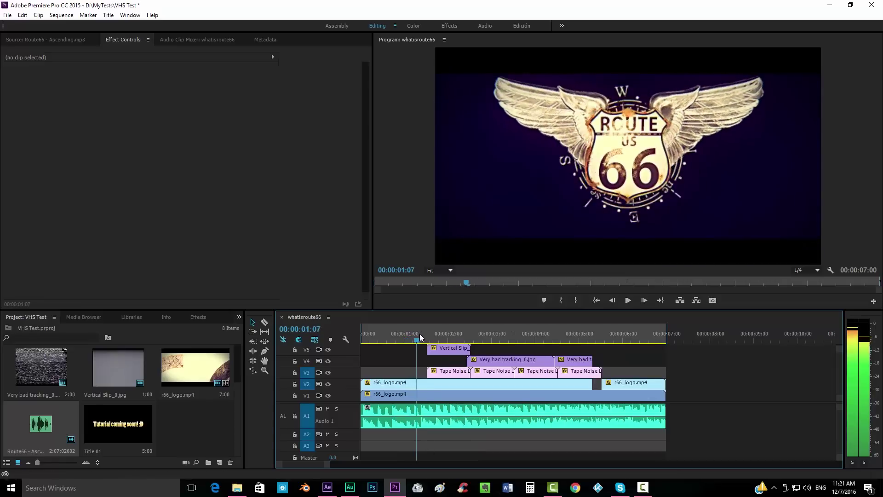
left_click_drag(412, 338, 427, 337)
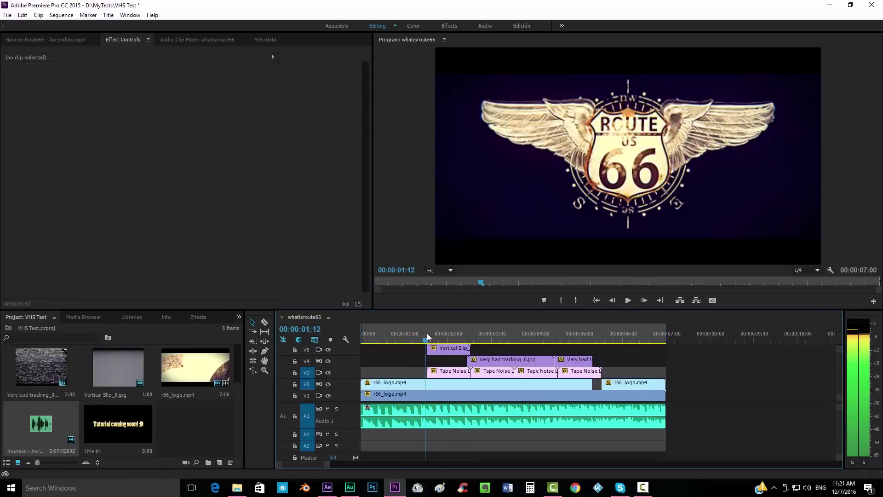
left_click(435, 412)
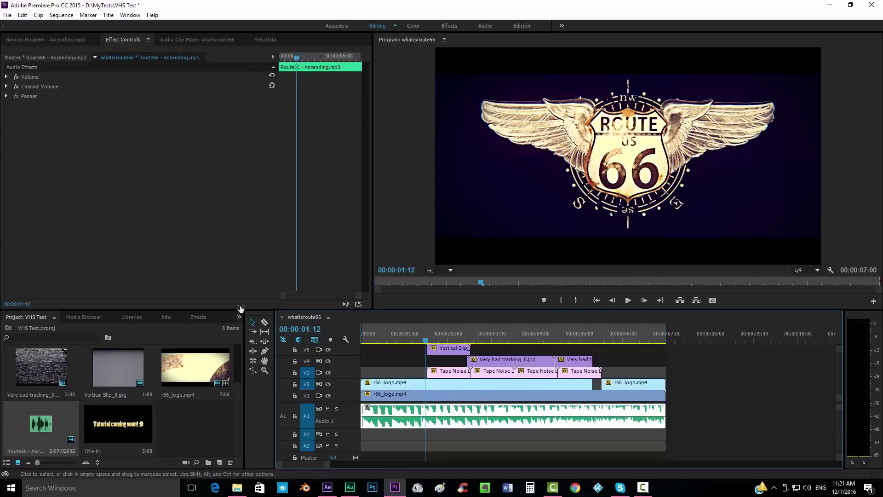
Step: Apply PitchShifter to the Route66 music clip and expand its individual parameters
left_click(194, 318)
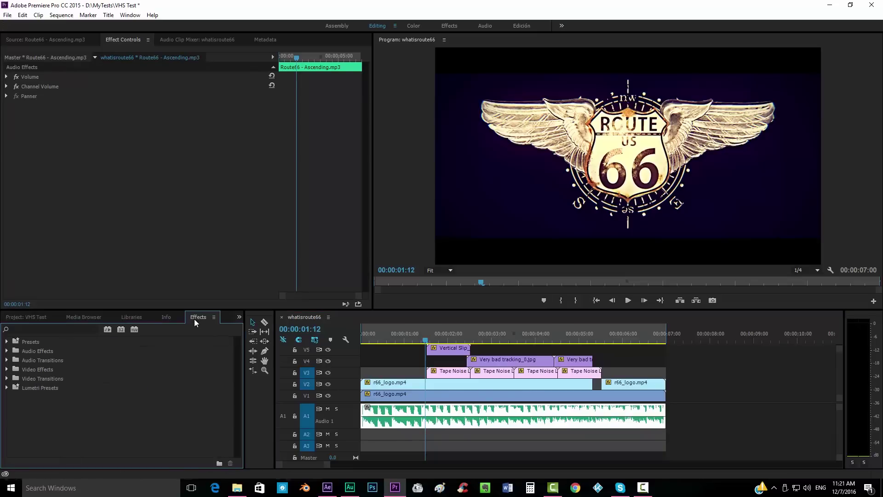
left_click(50, 329)
type("p")
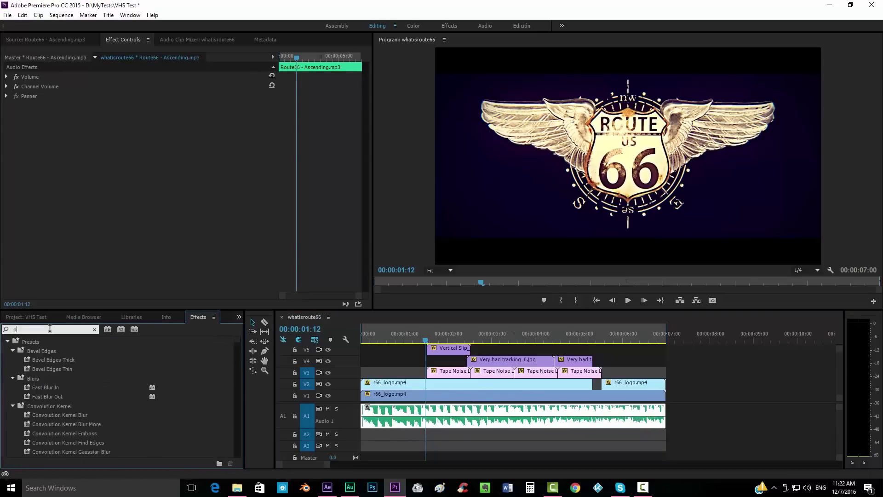
type("itc")
left_click_drag(39, 363, 430, 416)
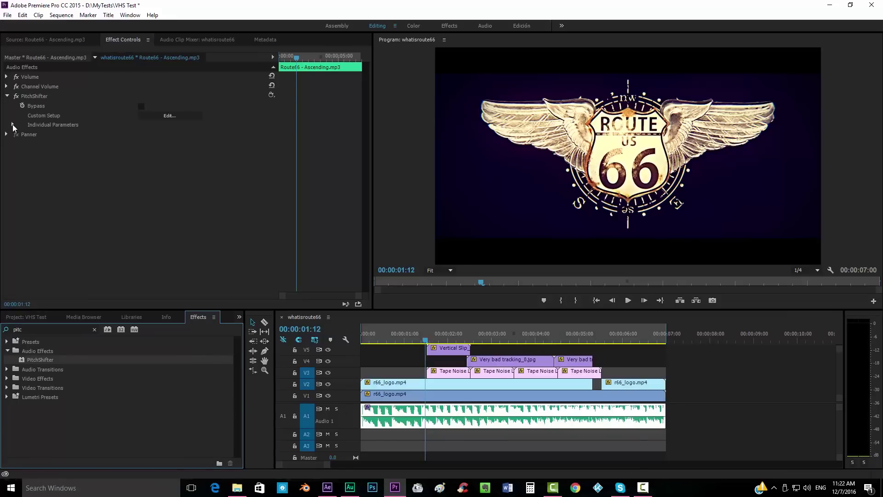
left_click(13, 124)
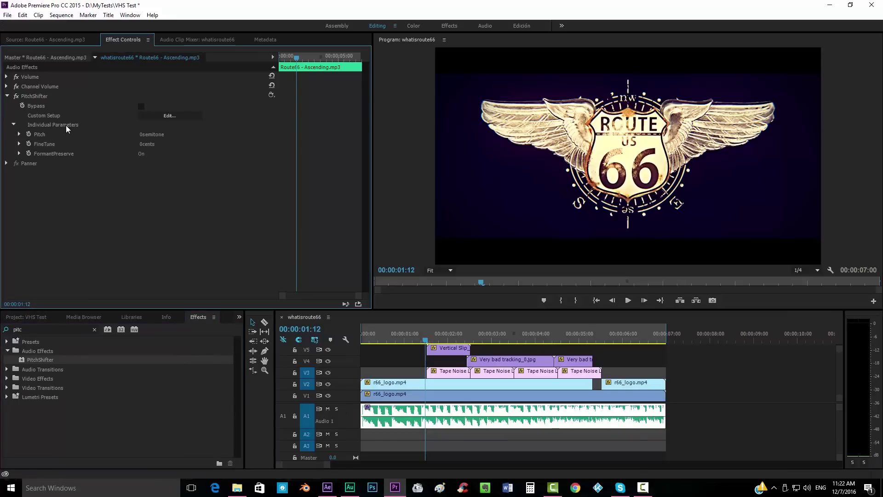
Step: Keyframe PitchShifter's Pitch and FineTune at 00:00:01:12 and 00:00:05:13
left_click(29, 144)
key("space")
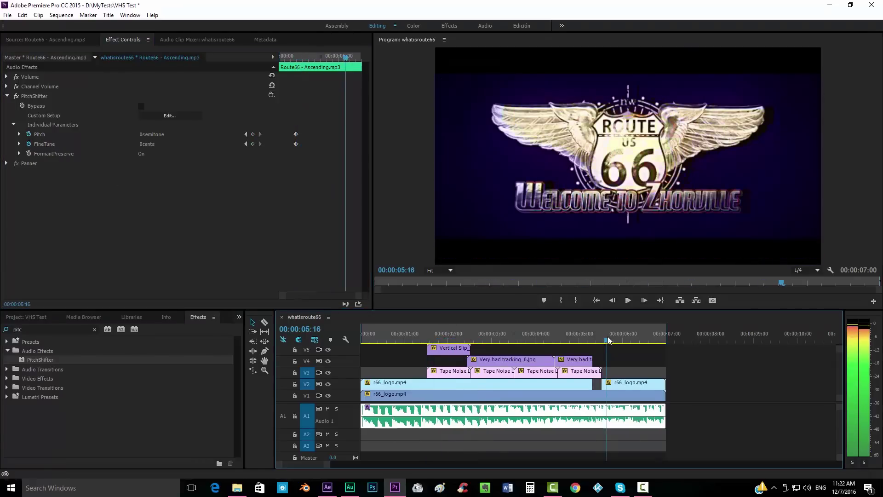
left_click_drag(608, 340, 604, 339)
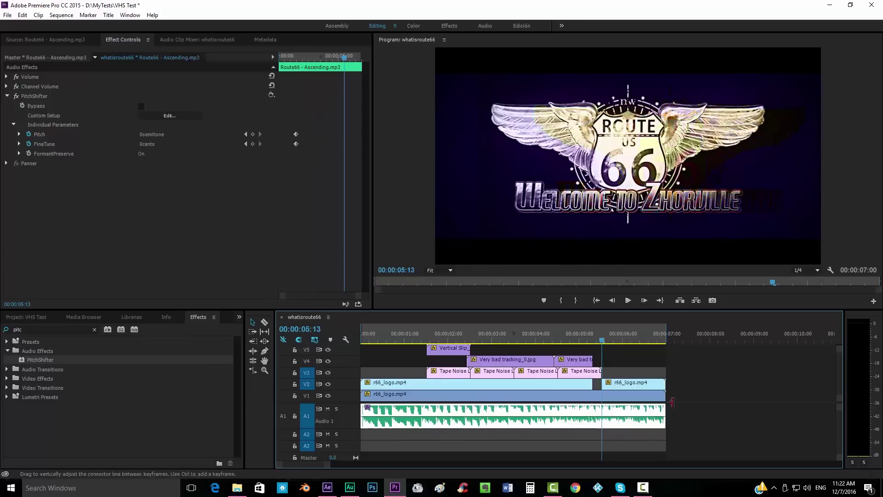
left_click(252, 134)
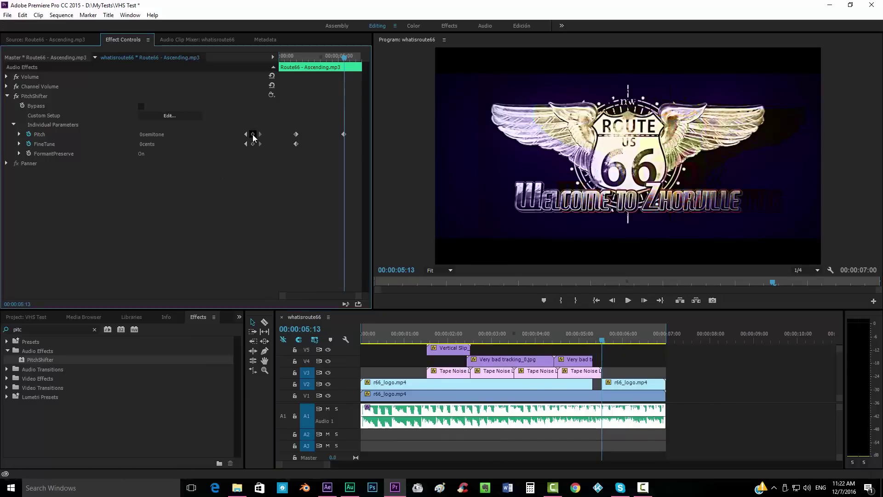
left_click(253, 143)
left_click(58, 328)
Step: Apply Parametric EQ to the Route66 music clip
type("eq")
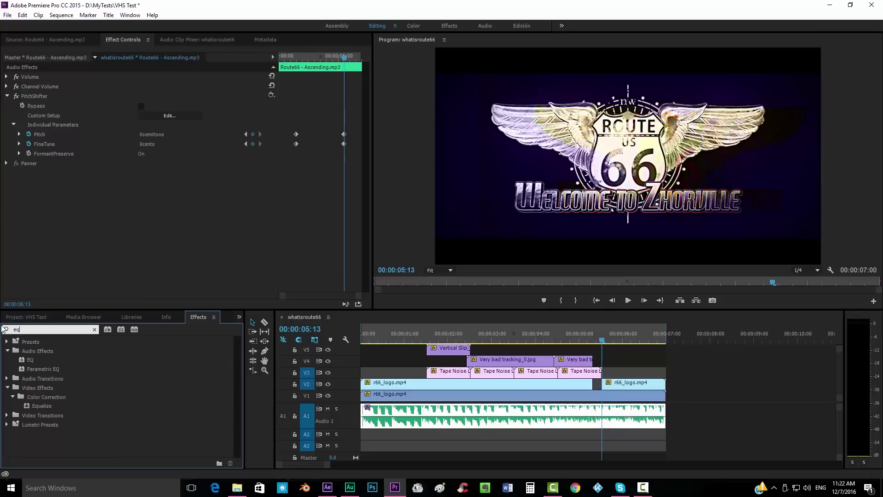
left_click(40, 370)
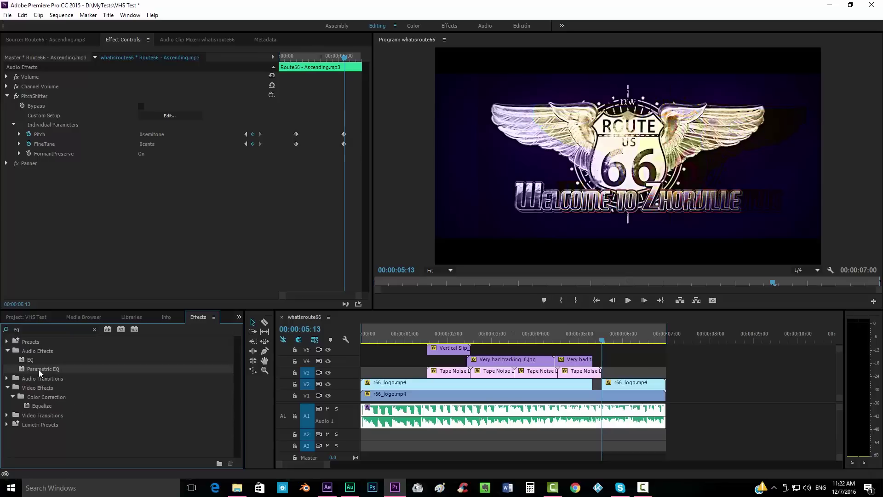
left_click_drag(38, 369, 515, 417)
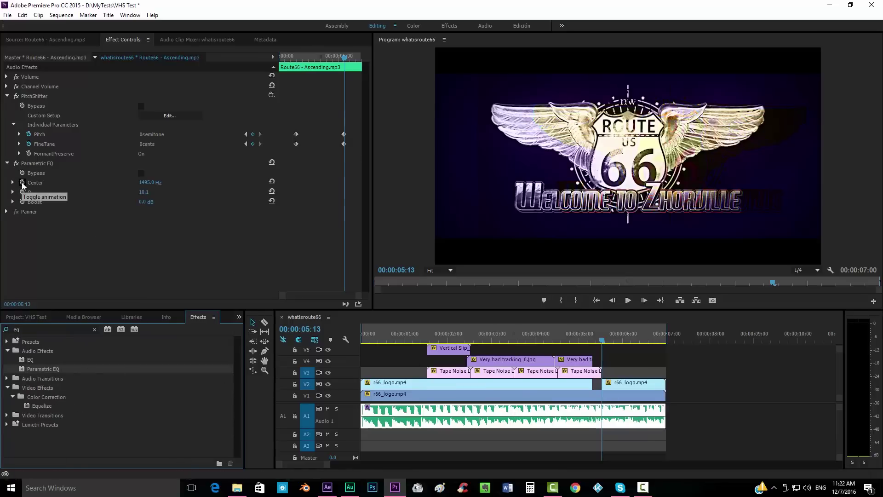
Step: Keyframe Parametric EQ Center, Q and Boost at 00:00:05:13 and 00:00:01:12
left_click(22, 183)
left_click(22, 192)
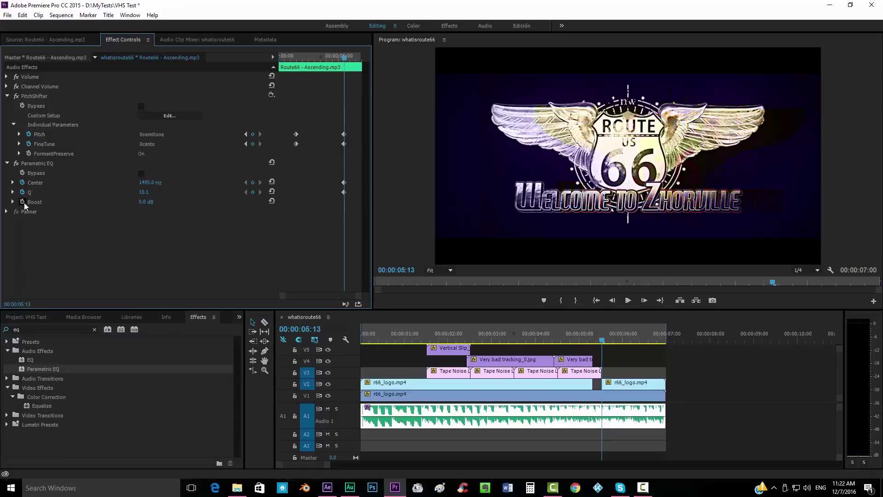
left_click(22, 201)
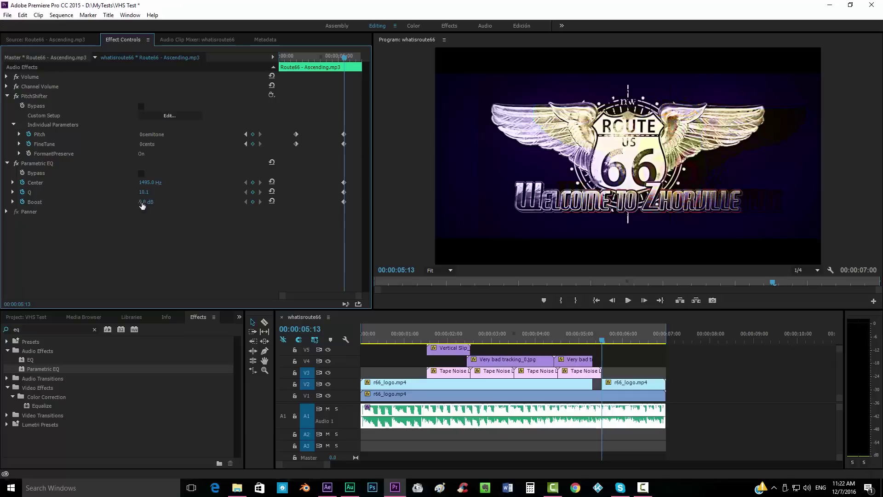
left_click(246, 134)
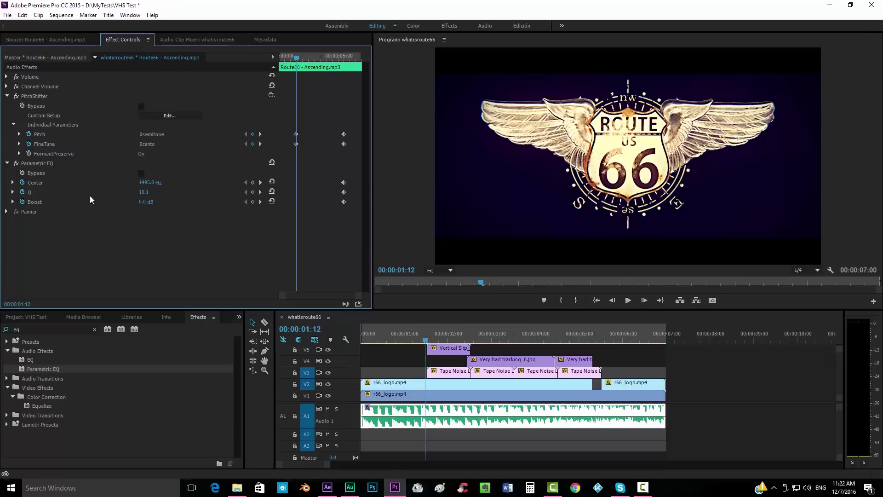
left_click(253, 182)
left_click(253, 192)
Step: Scrub through the glitch around four seconds and park the playhead at 00:00:05:00
left_click_drag(433, 331, 544, 332)
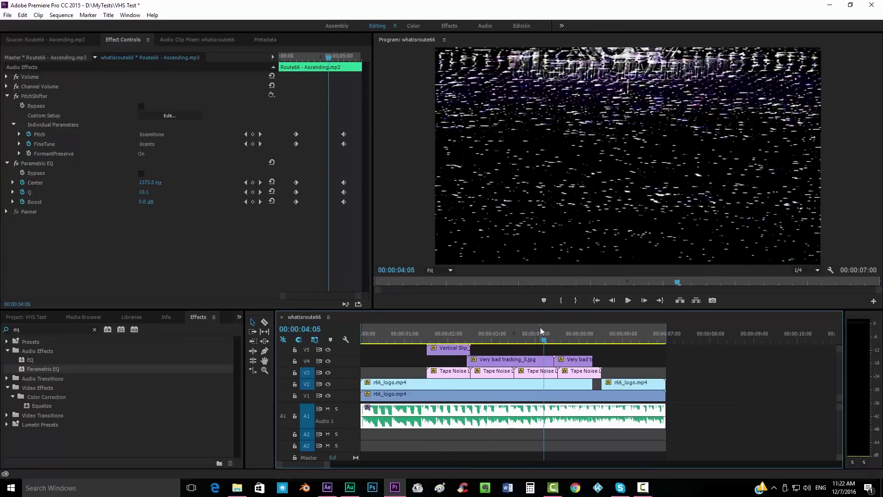
left_click_drag(541, 329, 591, 339)
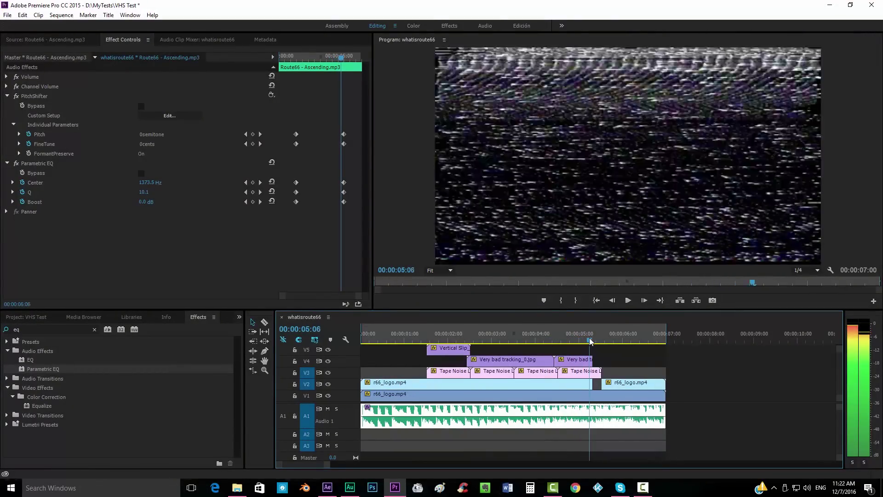
mouse_move(591, 339)
left_mouse_down()
mouse_move(572, 339)
mouse_move(579, 329)
left_mouse_up()
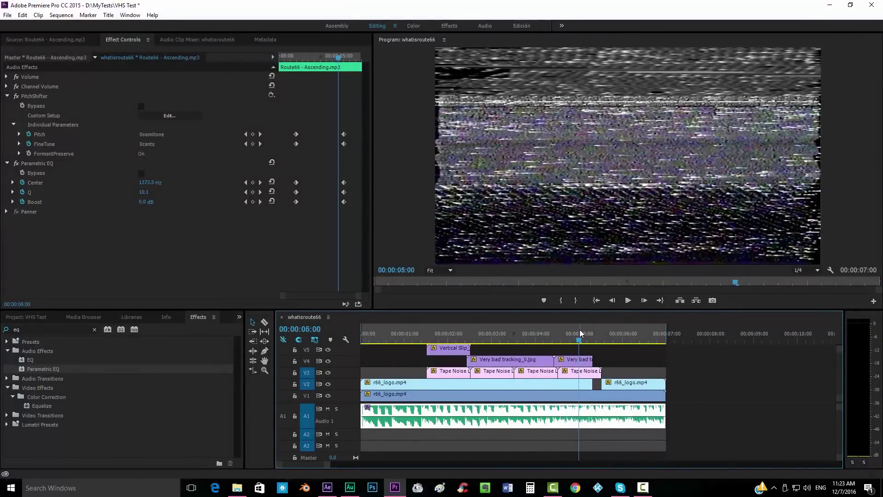
Step: In PitchShifter's custom setup, raise Pitch to +10 semitones and Fine Tune to 27 cents
left_click(176, 114)
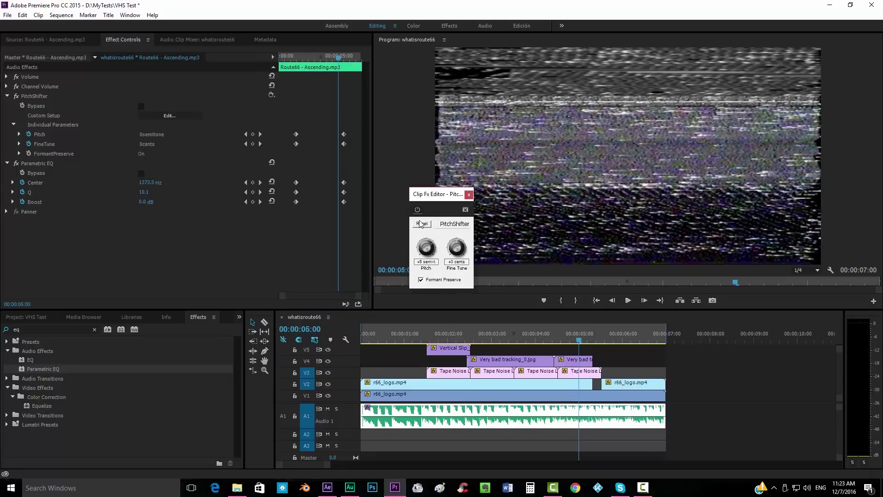
left_click_drag(424, 205, 424, 210)
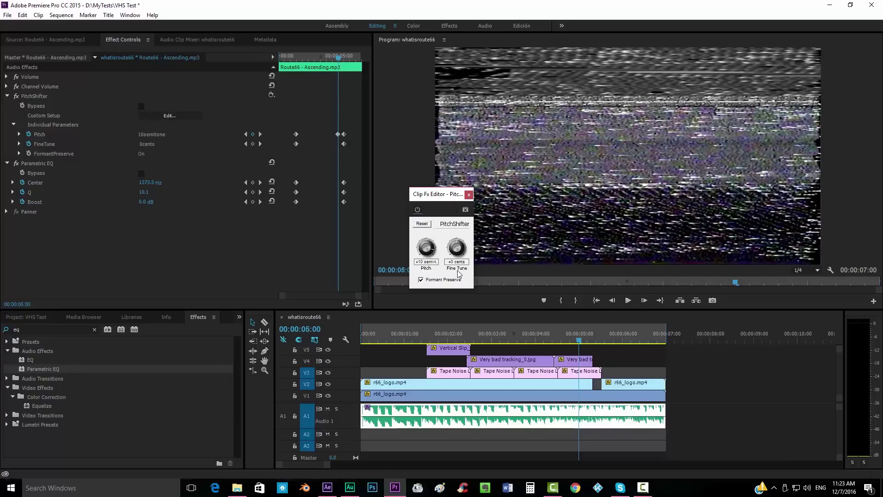
left_click_drag(451, 256, 453, 226)
left_click(469, 195)
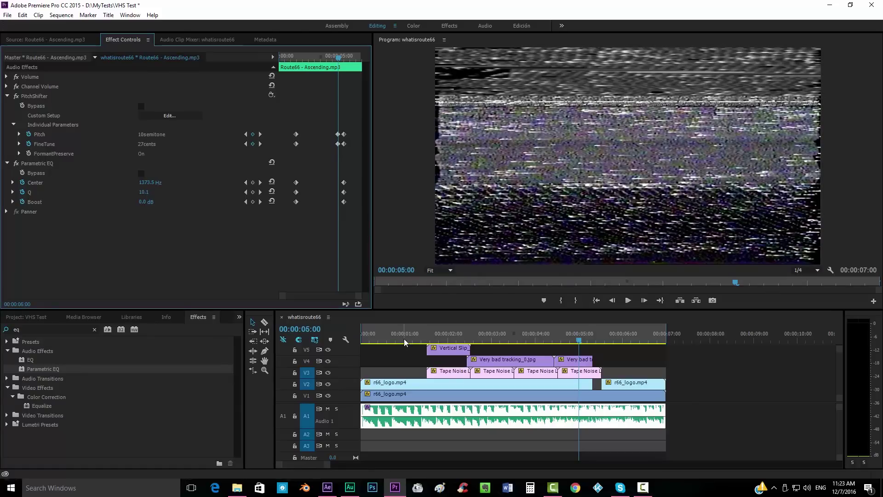
left_click(369, 339)
key("space")
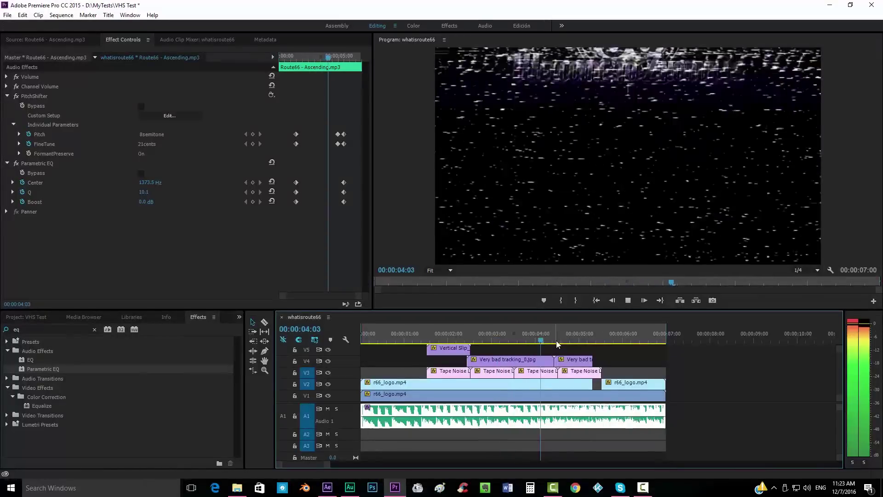
key("space")
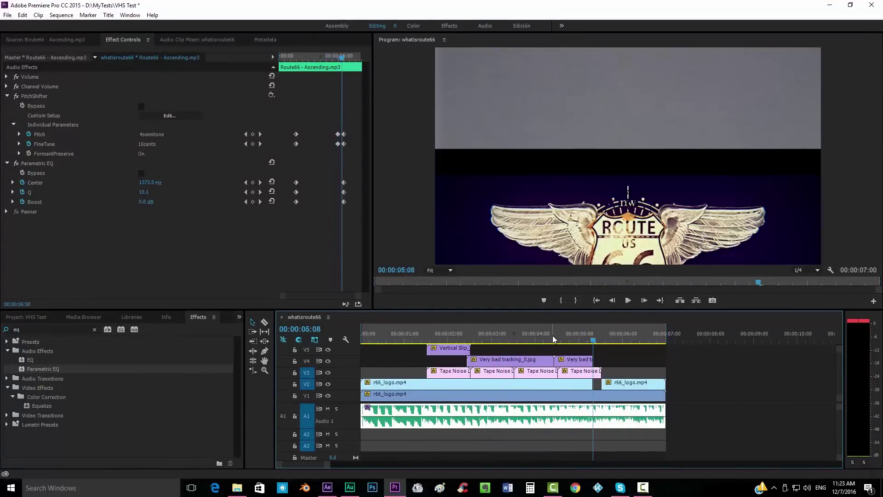
left_click(553, 340)
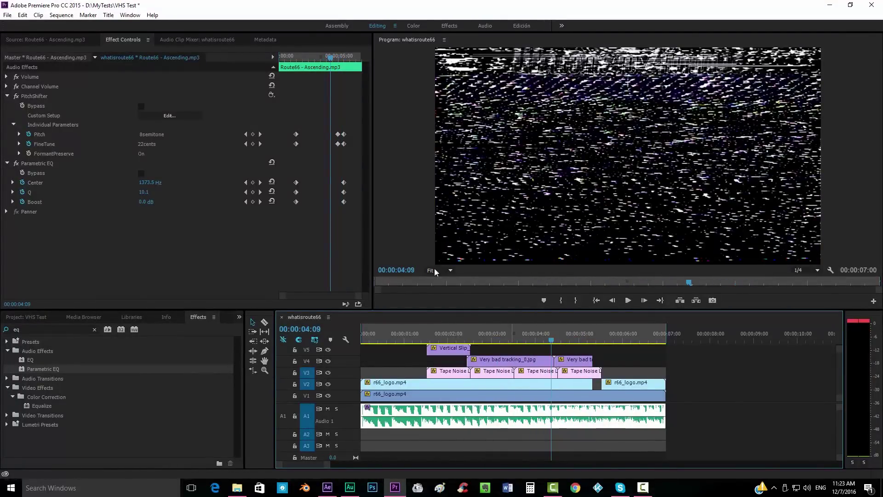
left_click(261, 134)
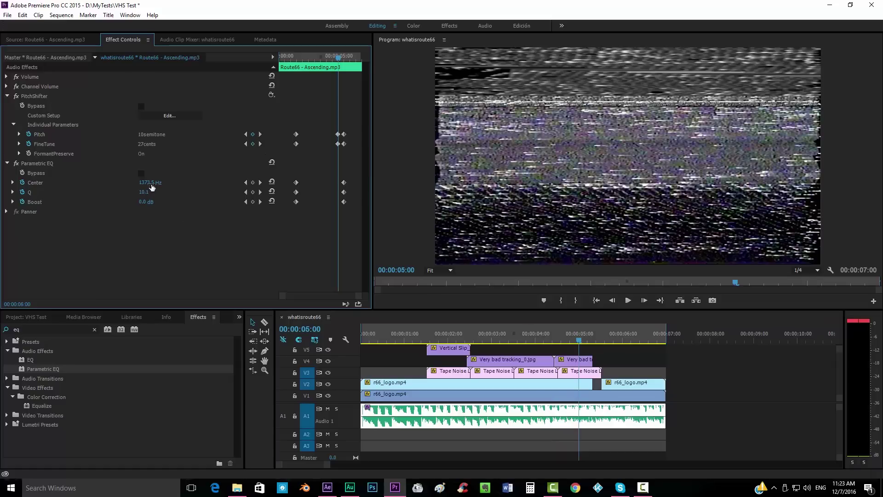
Step: Set Parametric EQ Center to 10.3 Hz, Q to 0.7 and Boost to 2.2 dB
left_click_drag(149, 183, 92, 183)
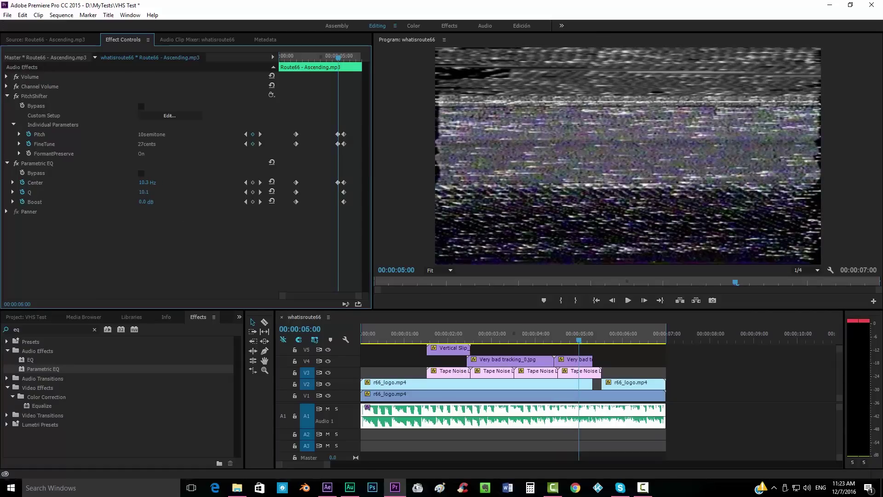
left_click_drag(140, 193, 133, 191)
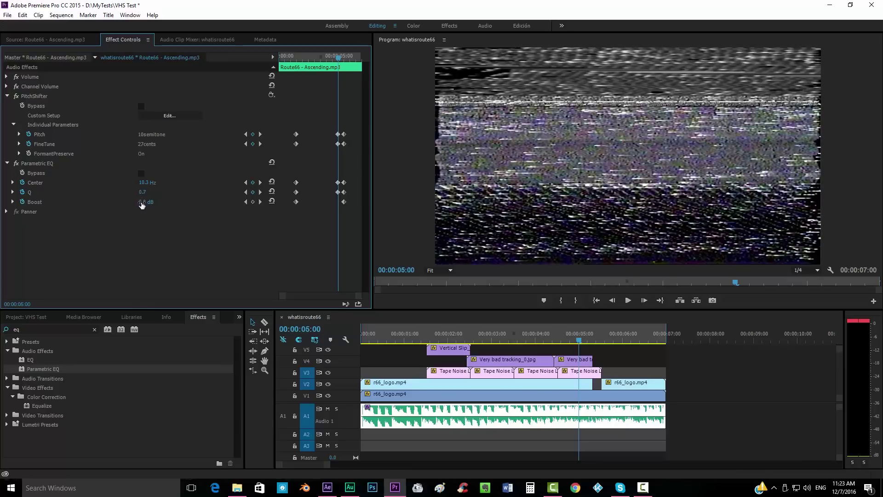
mouse_move(146, 202)
left_mouse_down()
mouse_move(159, 202)
mouse_move(141, 201)
left_mouse_up()
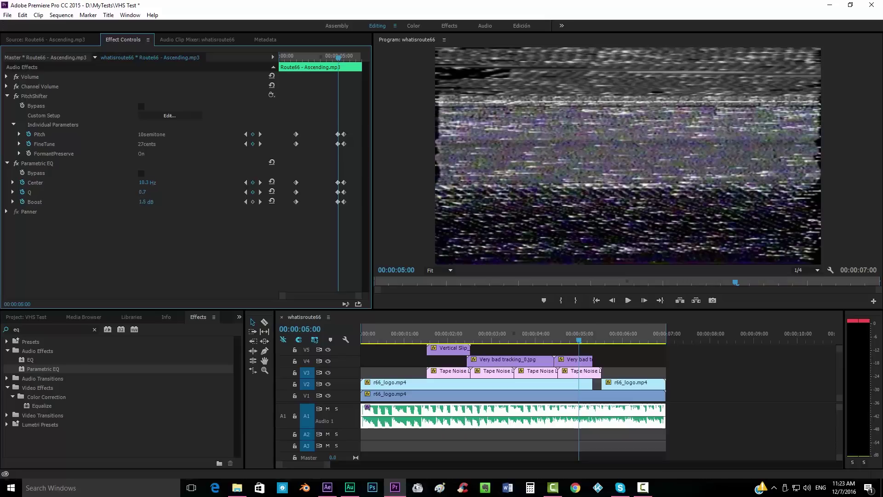
left_click(394, 337)
key("space")
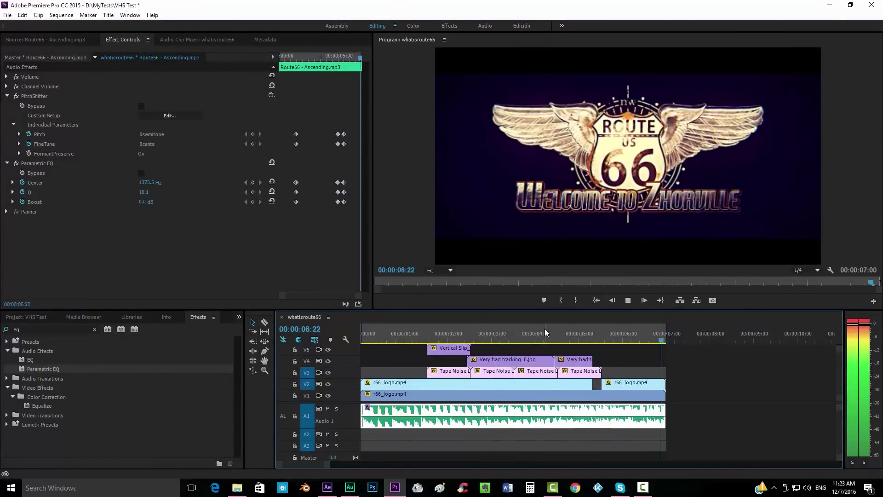
left_click(389, 329)
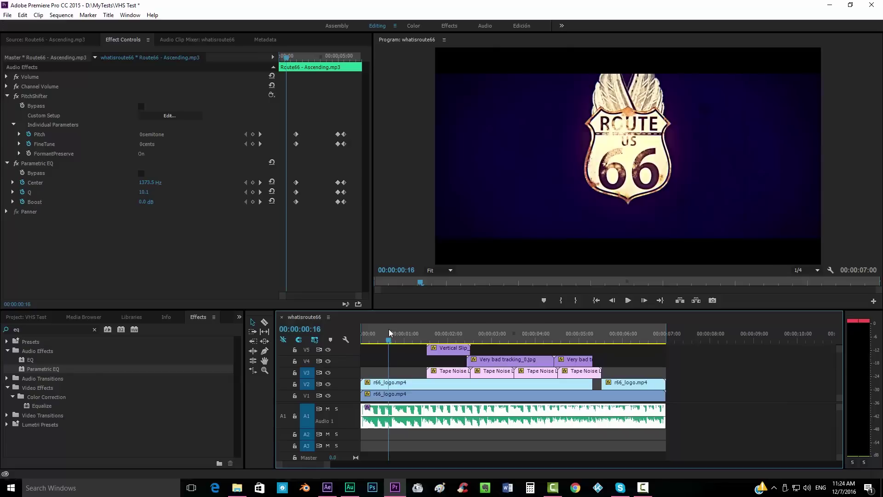
left_click_drag(389, 330, 575, 333)
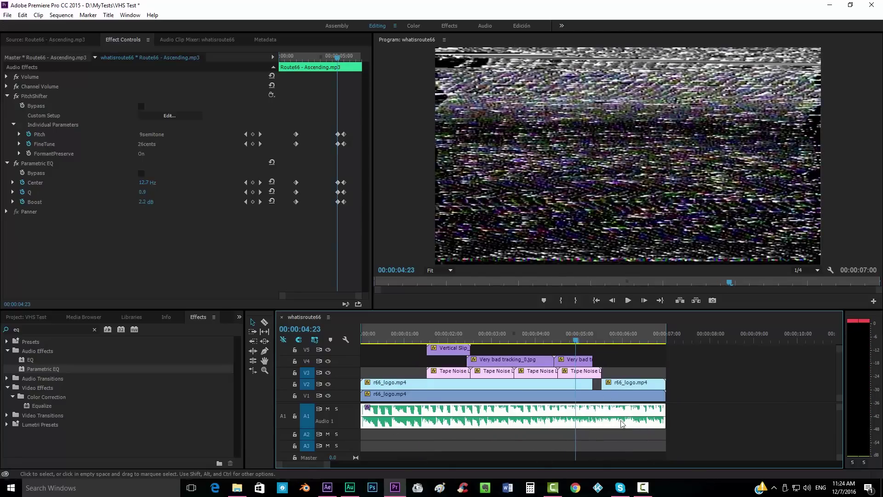
left_click_drag(396, 330, 551, 335)
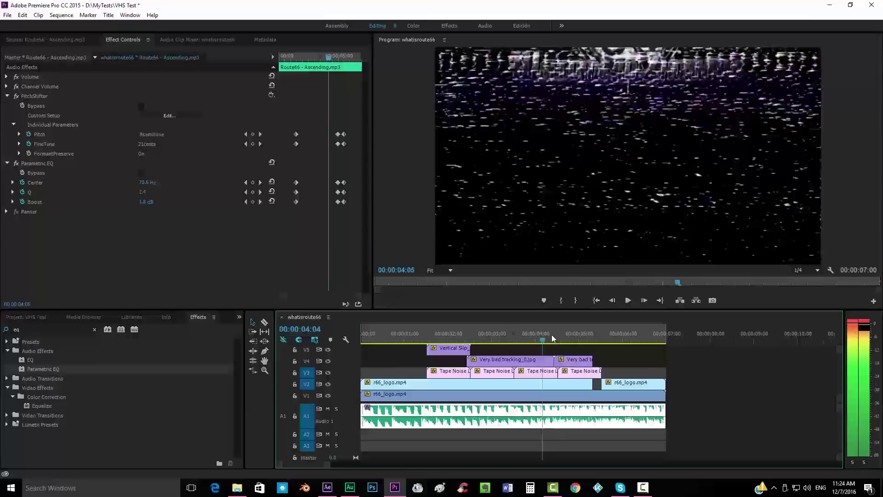
key("Home")
key("space")
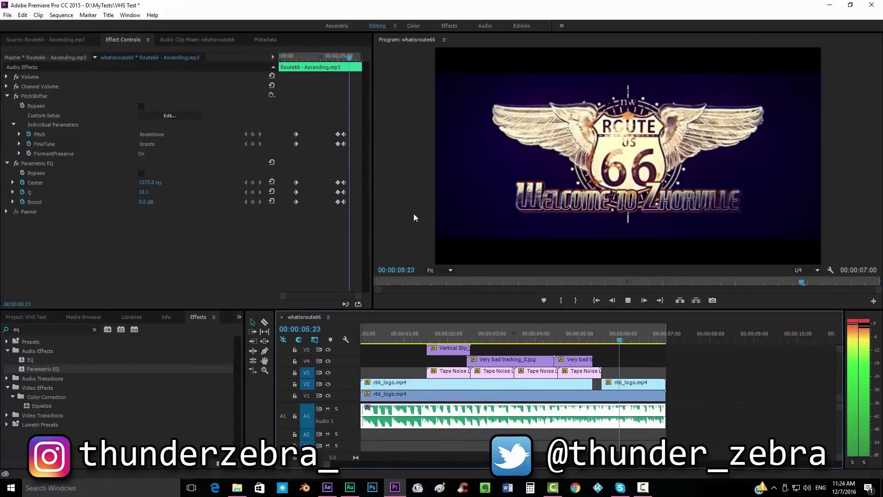
left_click_drag(643, 333, 616, 333)
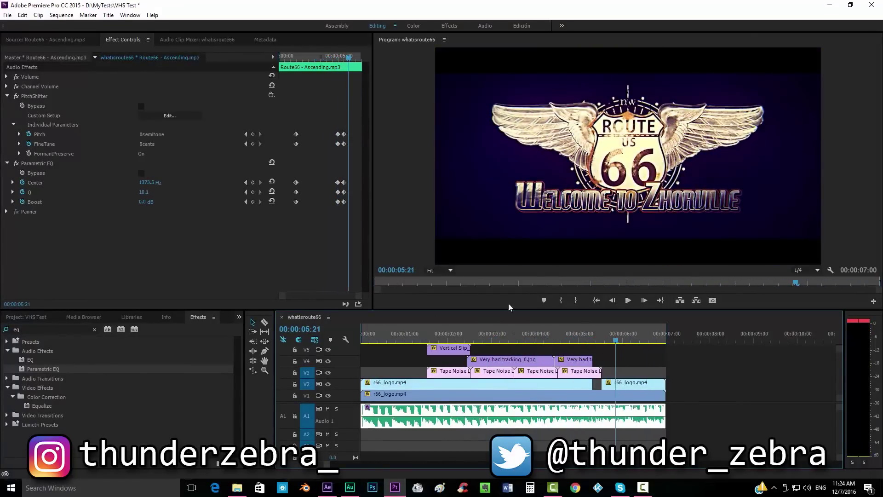